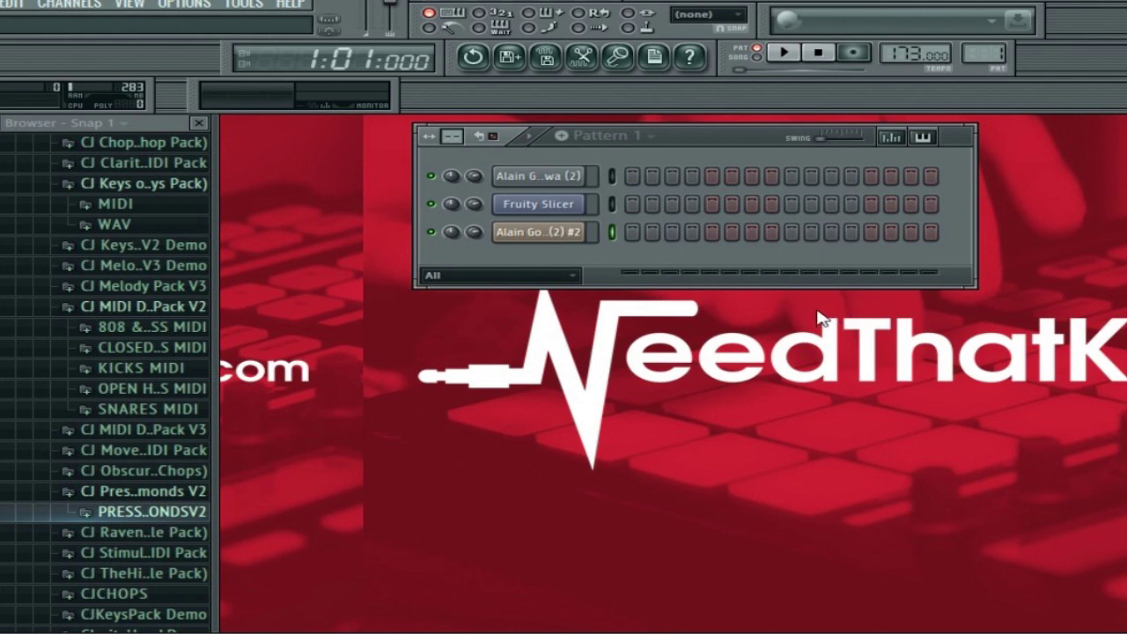
# Place the 'Ten Et Tiwa (2) #2' sample as an audio clip on playlist Track 1, spanning bars 1–4.
pyautogui.click(588, 234)
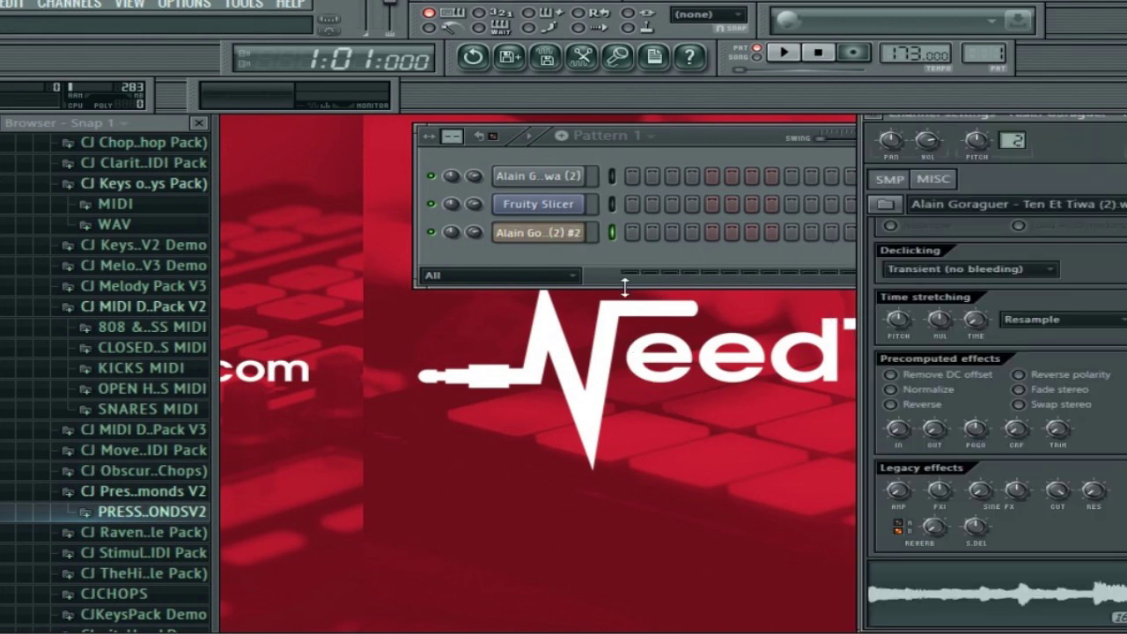
pyautogui.click(539, 205)
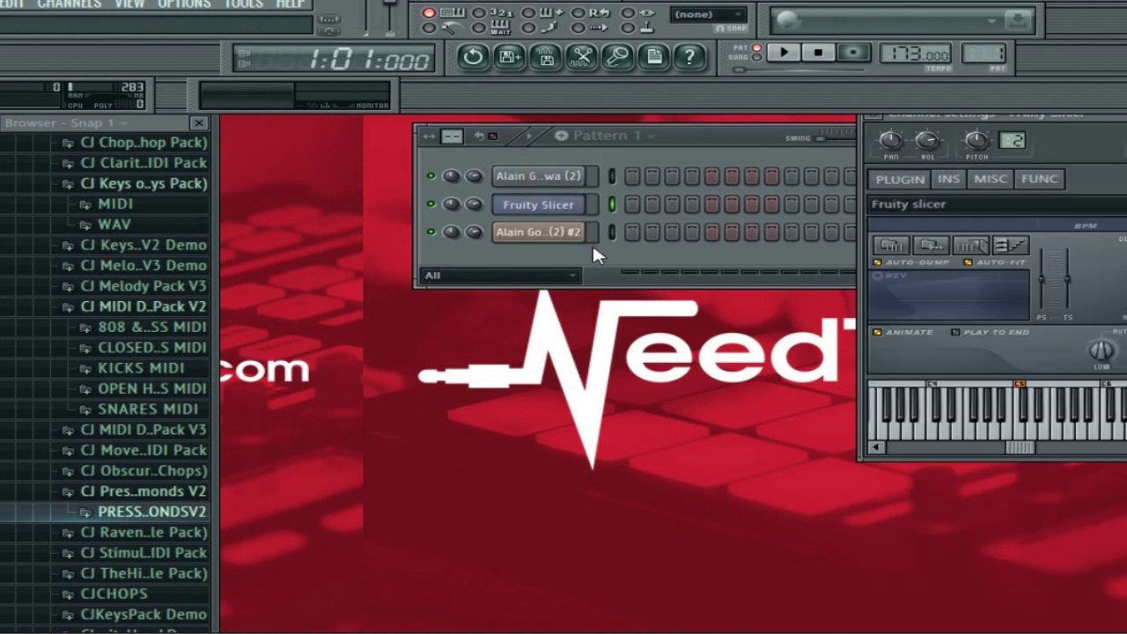
pyautogui.click(563, 233)
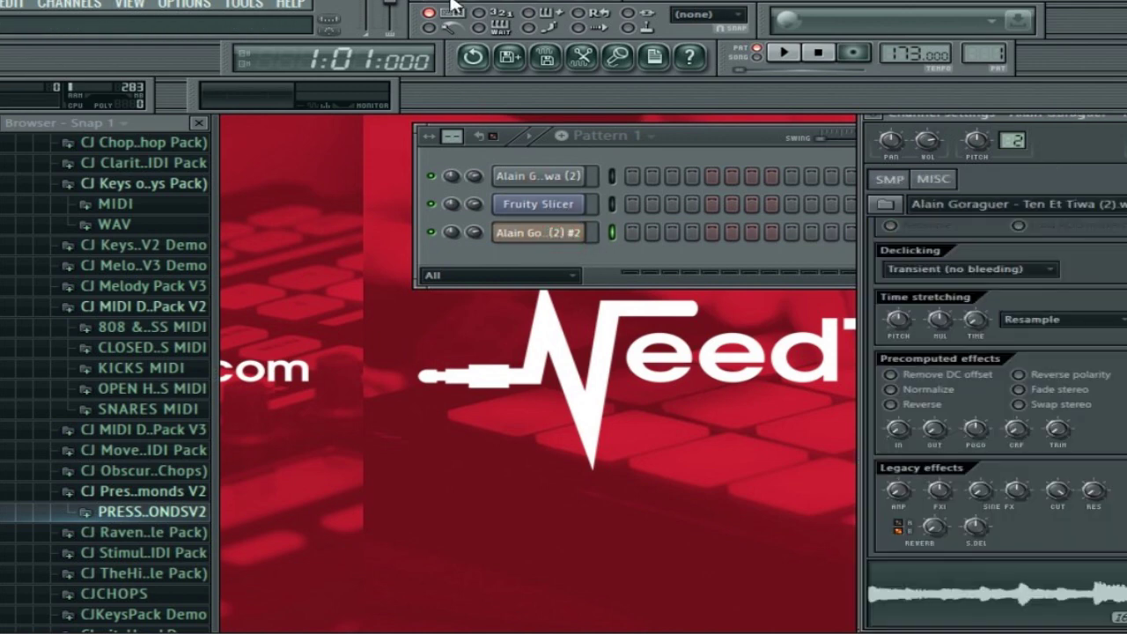
pyautogui.press('F5')
pyautogui.moveTo(1031, 598); pyautogui.dragTo(569, 228)
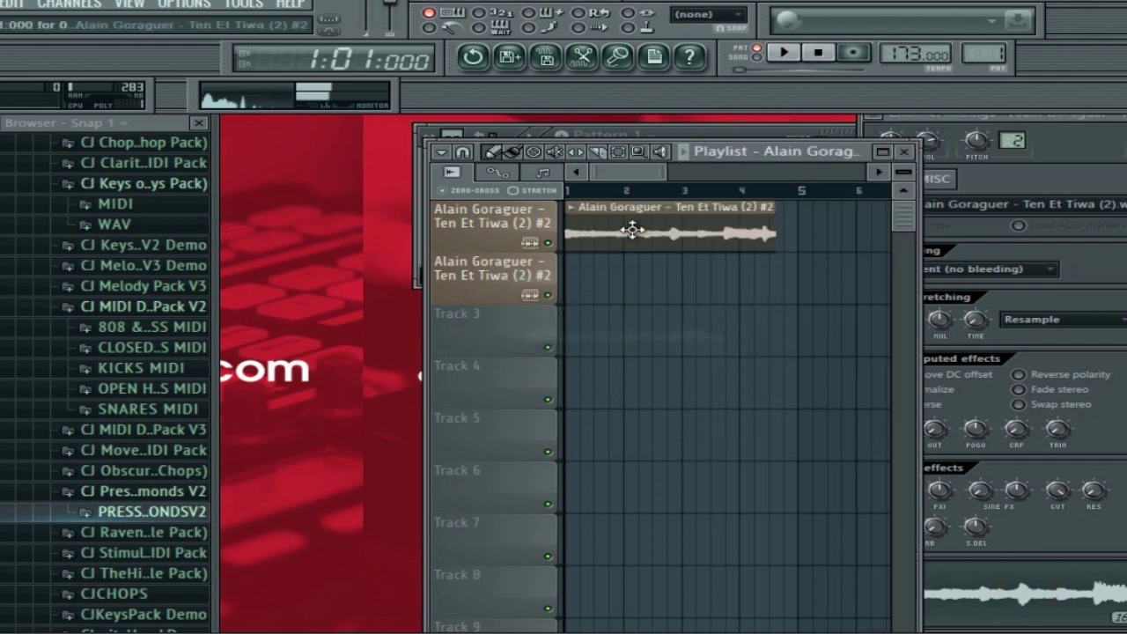
pyautogui.click(821, 54)
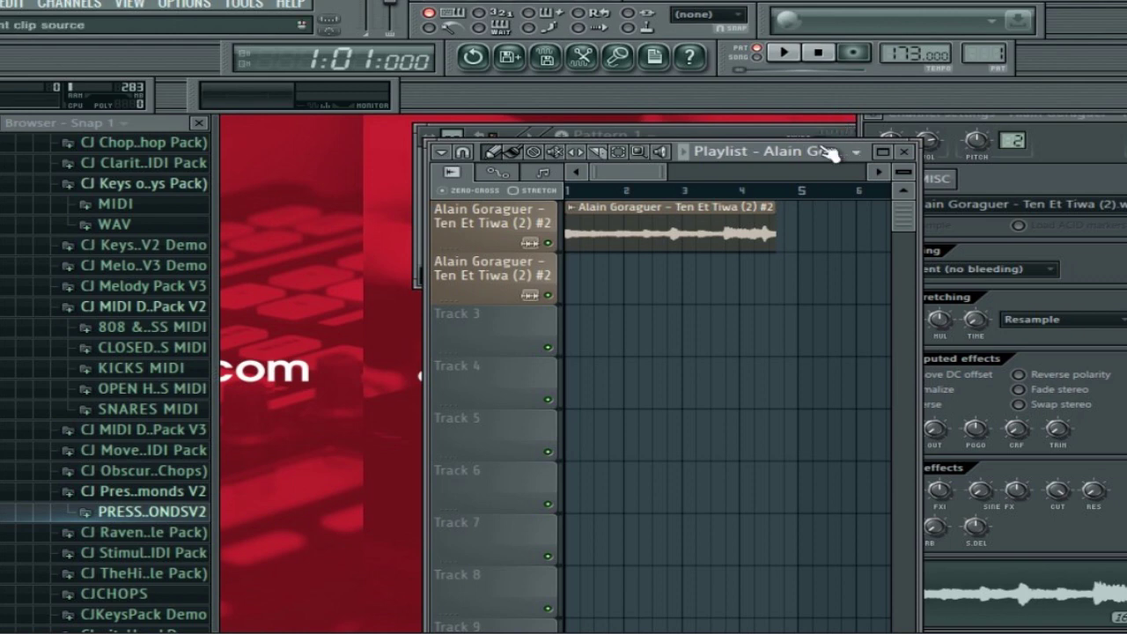
# Adjust the project tempo so the sample clip ends near bar 5.
pyautogui.moveTo(916, 54); pyautogui.dragTo(916, 17)
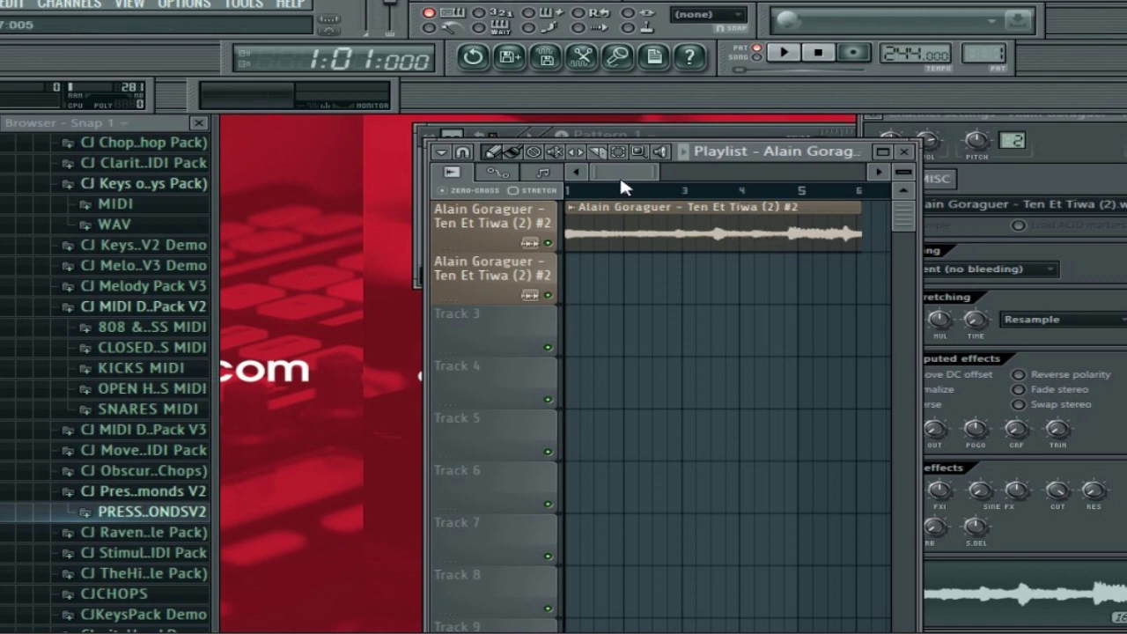
pyautogui.moveTo(621, 180); pyautogui.dragTo(667, 187)
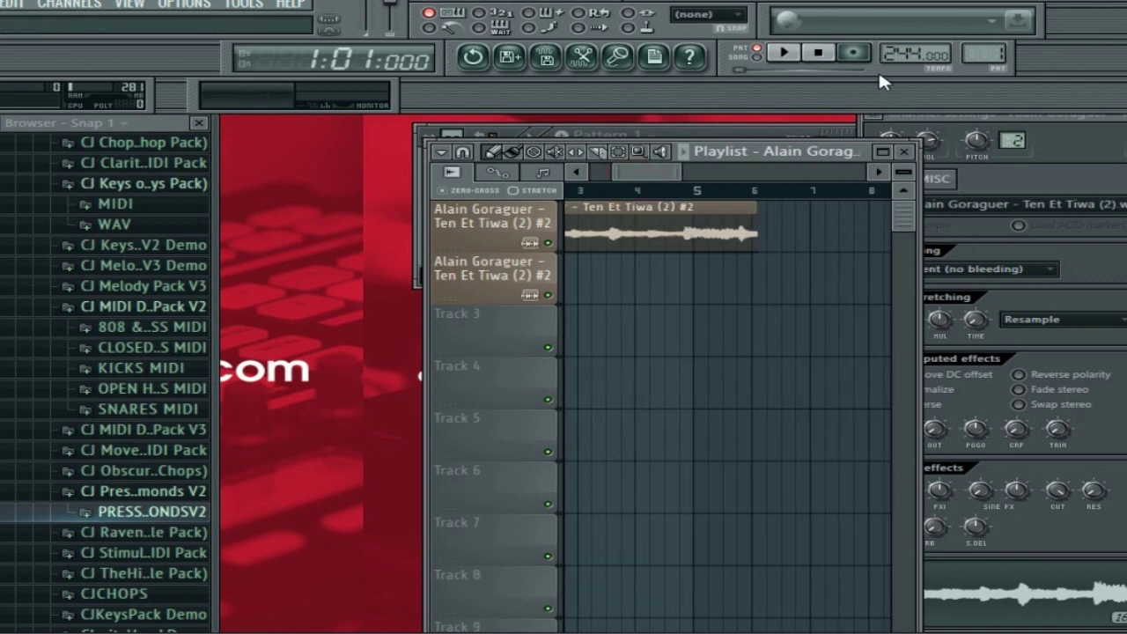
pyautogui.moveTo(914, 55); pyautogui.dragTo(859, 88)
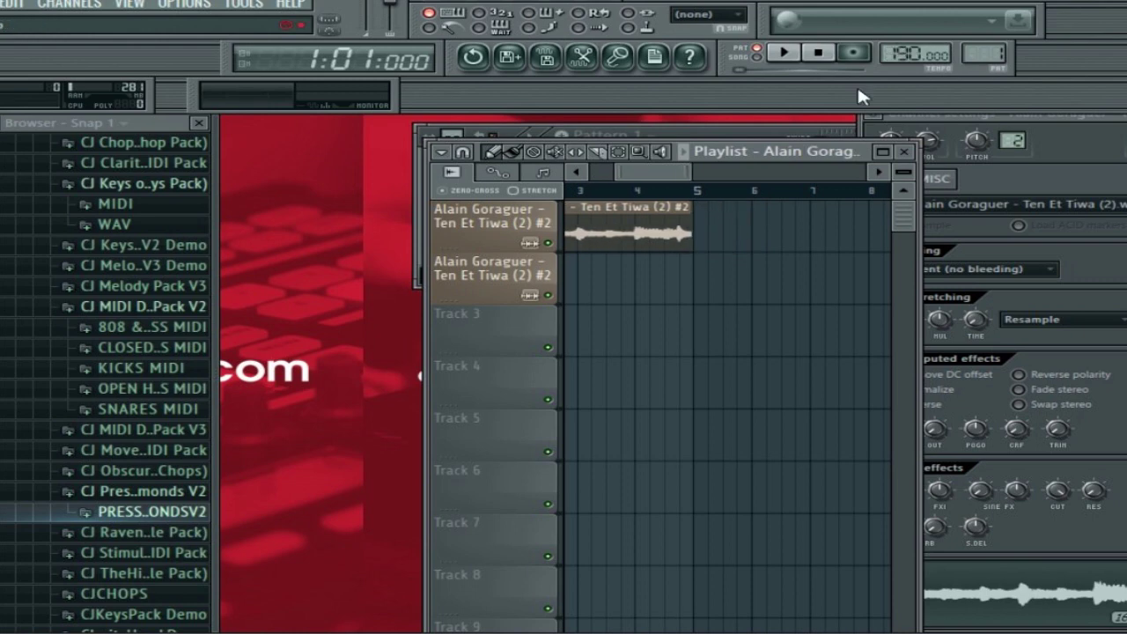
pyautogui.moveTo(665, 171); pyautogui.dragTo(641, 172)
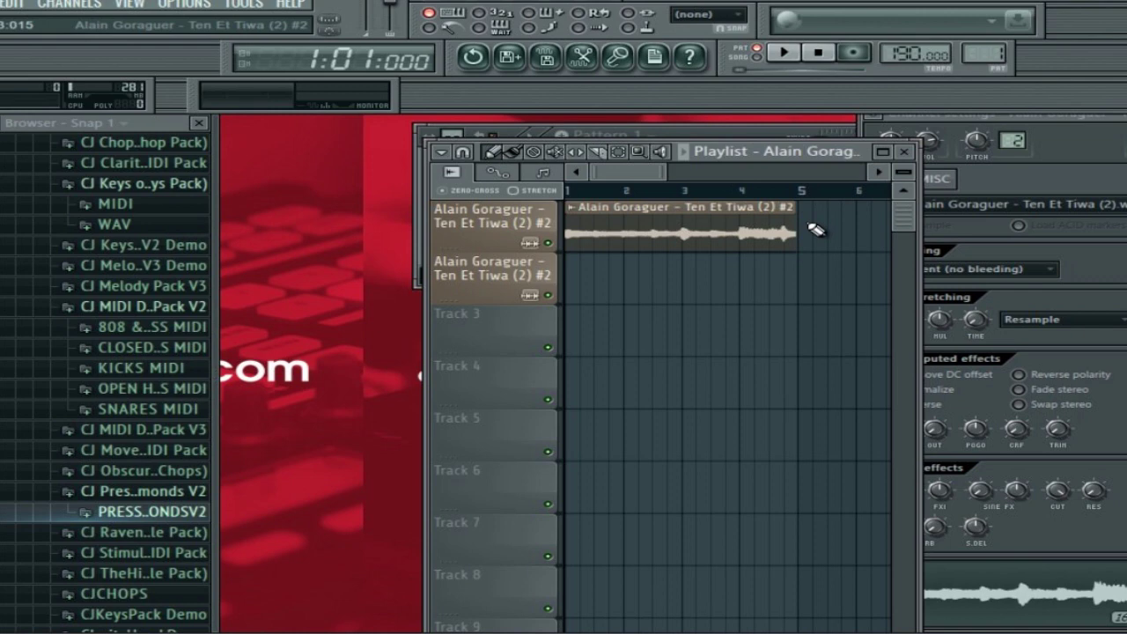
# Check the clip length by selecting bars 1–5 with the Select tool, then return to Draw mode.
pyautogui.click(619, 151)
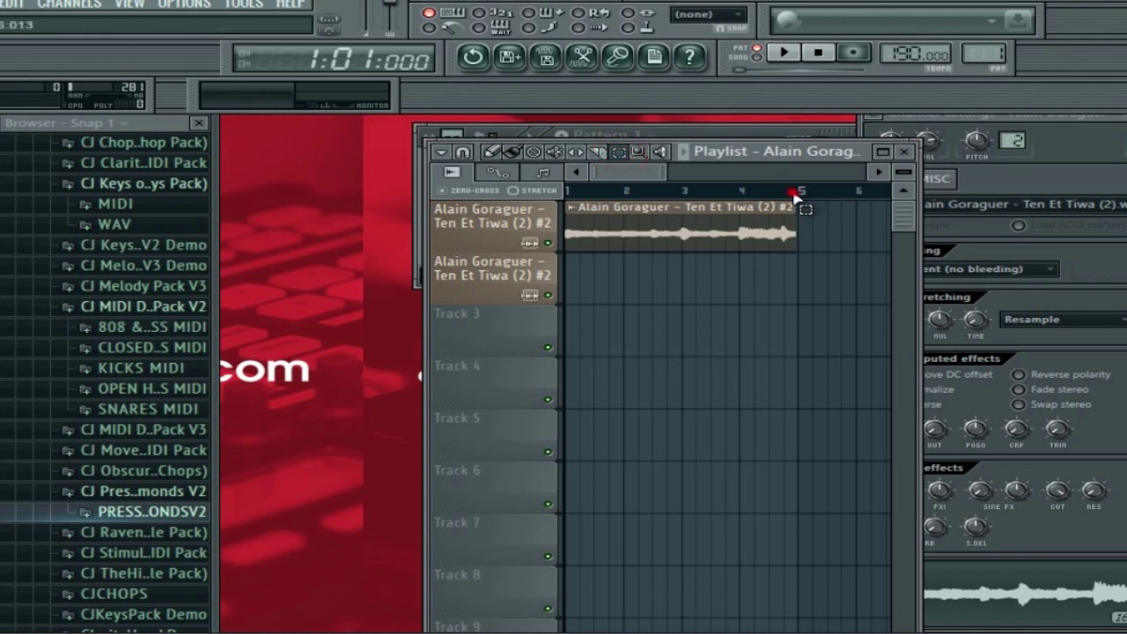
pyautogui.moveTo(797, 191); pyautogui.dragTo(568, 191)
pyautogui.click(629, 193)
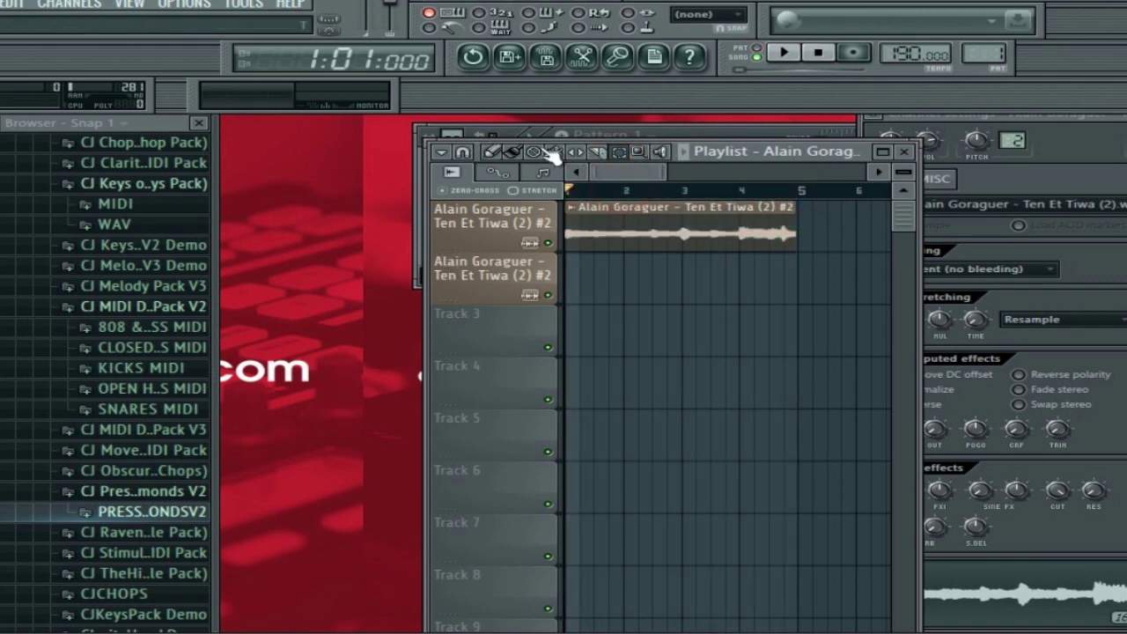
pyautogui.click(509, 152)
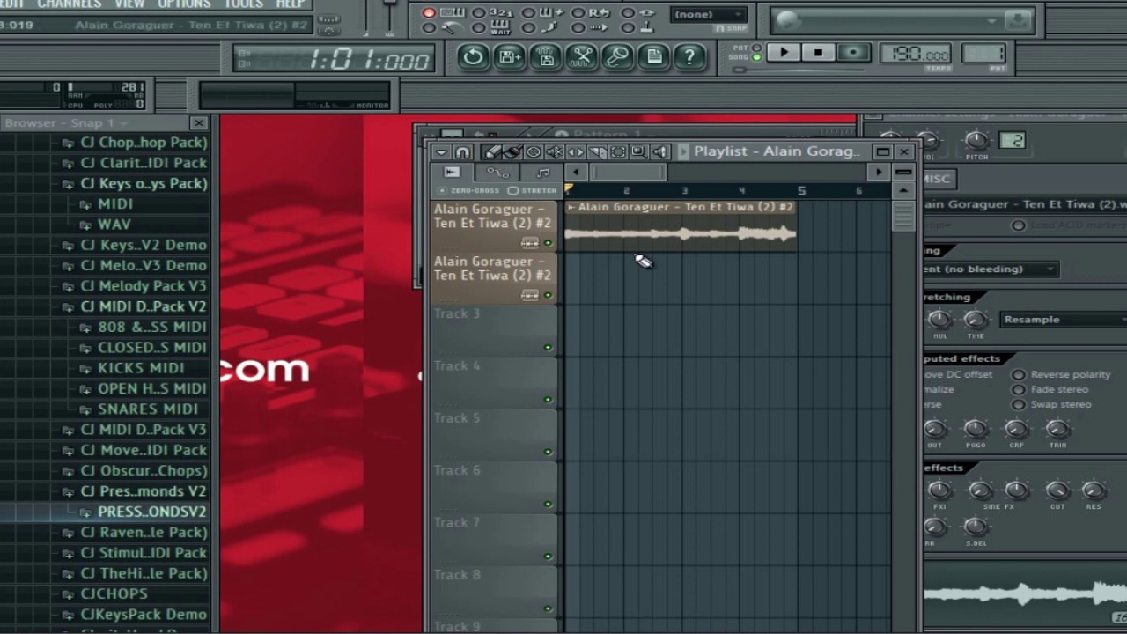
pyautogui.press('F6')
# Open the Ten Et Tiwa (2) sample in Edison and set its tempo field to 190BPM.
pyautogui.click(529, 233)
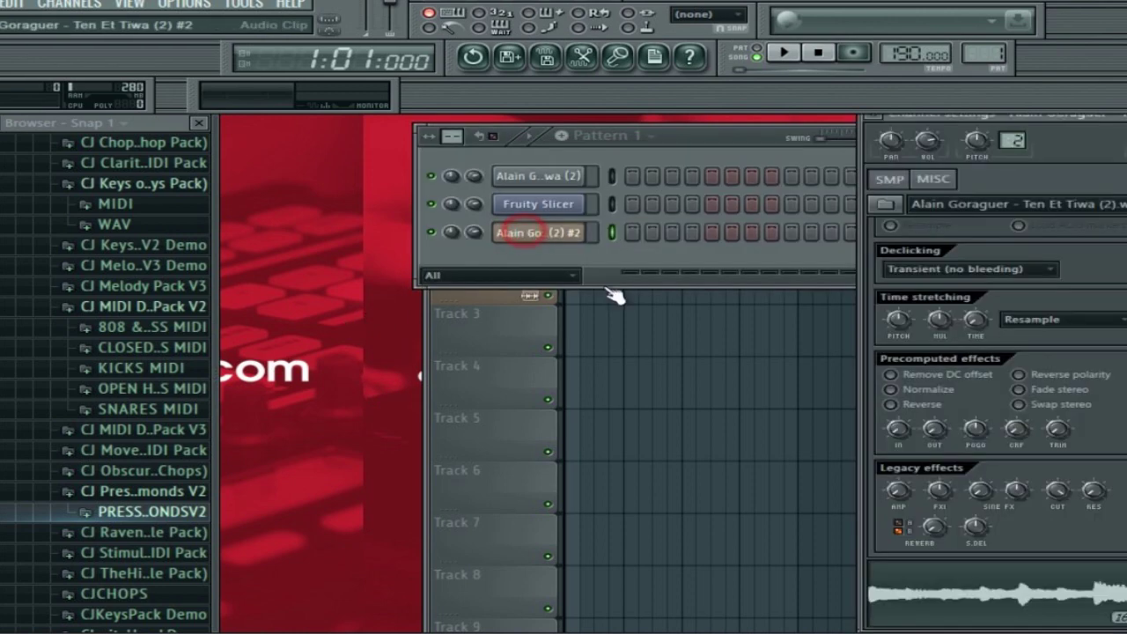
pyautogui.rightClick(986, 586)
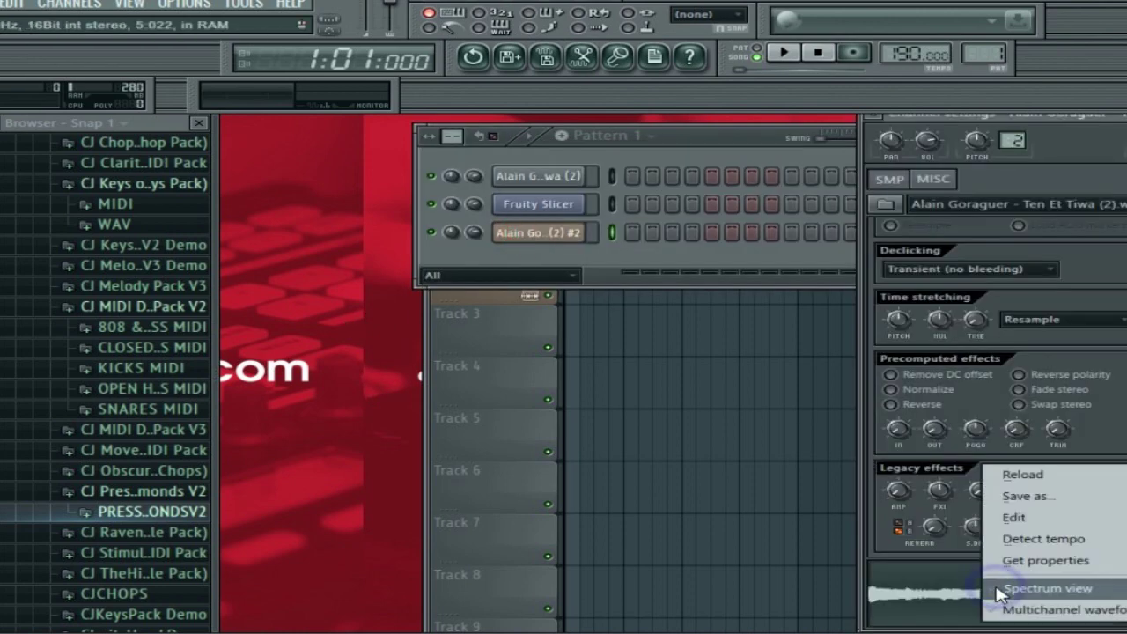
pyautogui.click(1014, 518)
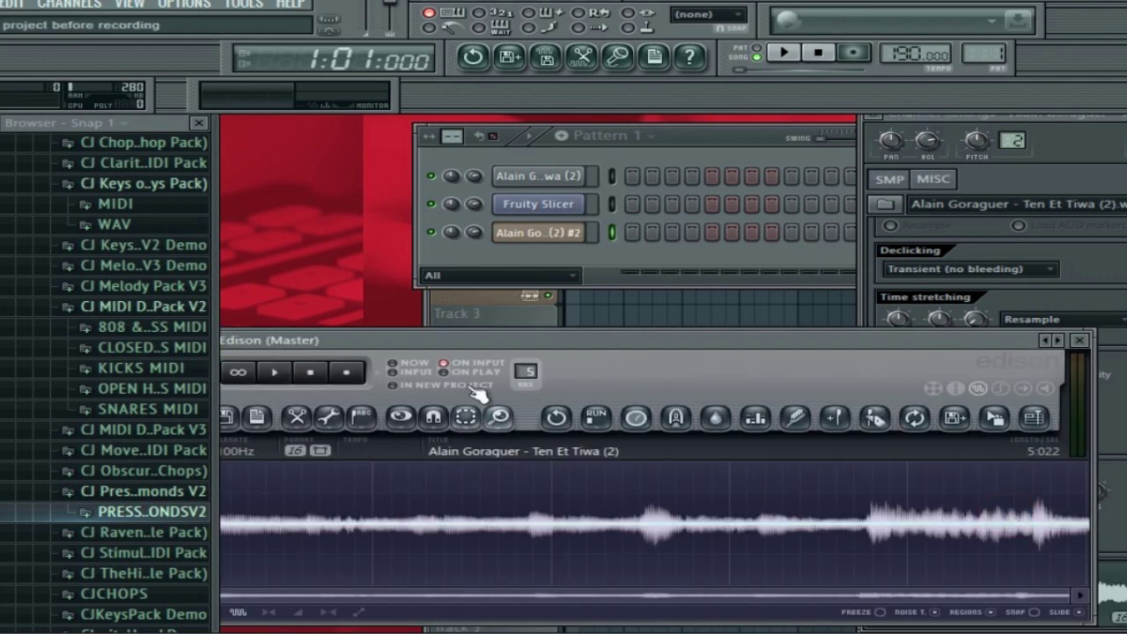
pyautogui.moveTo(449, 338); pyautogui.dragTo(555, 280)
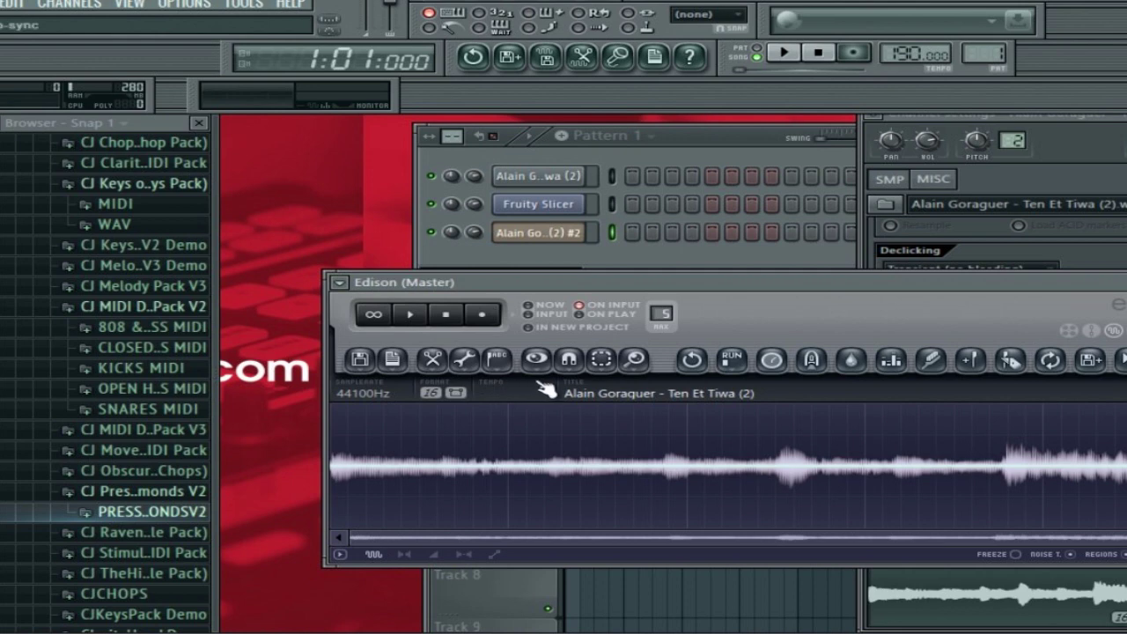
pyautogui.click(536, 384)
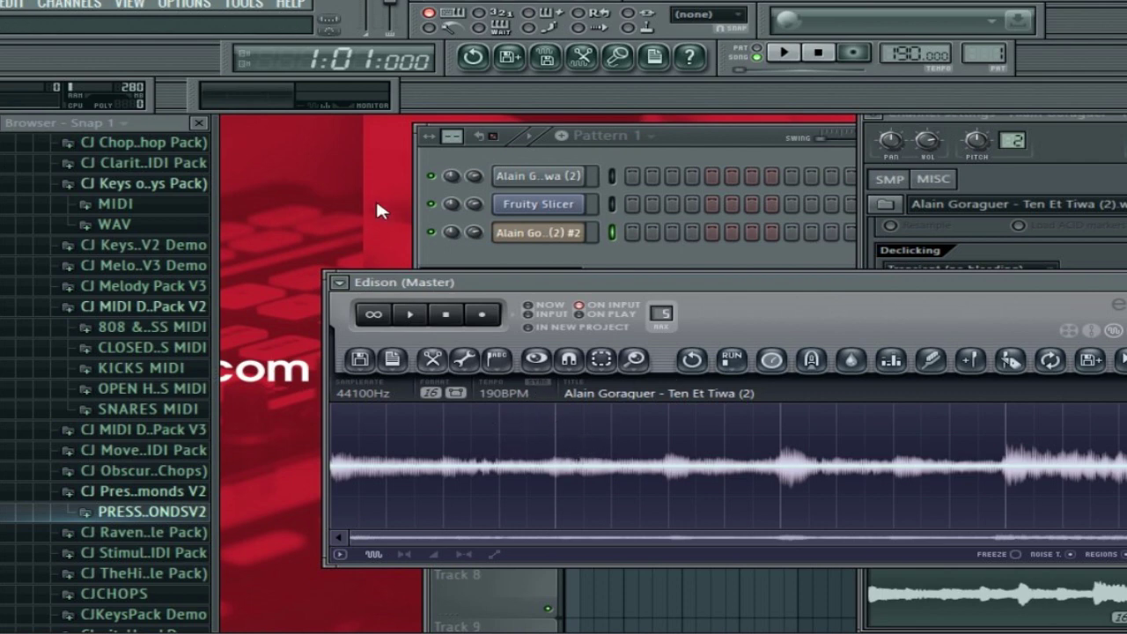
# Slice the sample with Edison's Medium grid auto-slicing and drag the result onto Fruity Slicer.
pyautogui.press('F6')
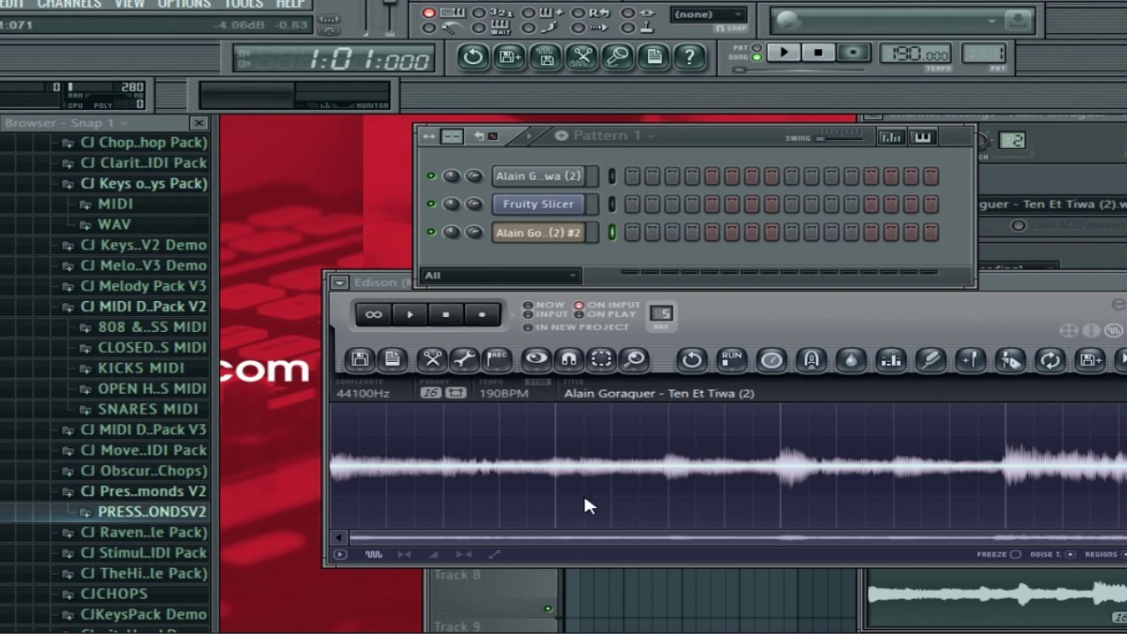
pyautogui.click(505, 361)
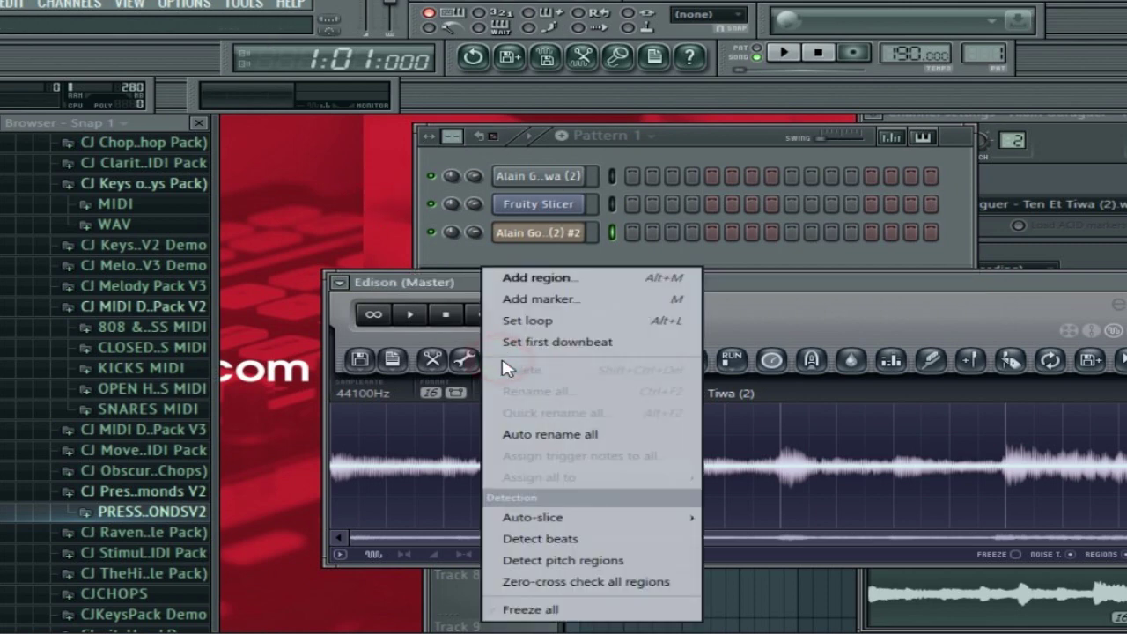
pyautogui.click(633, 519)
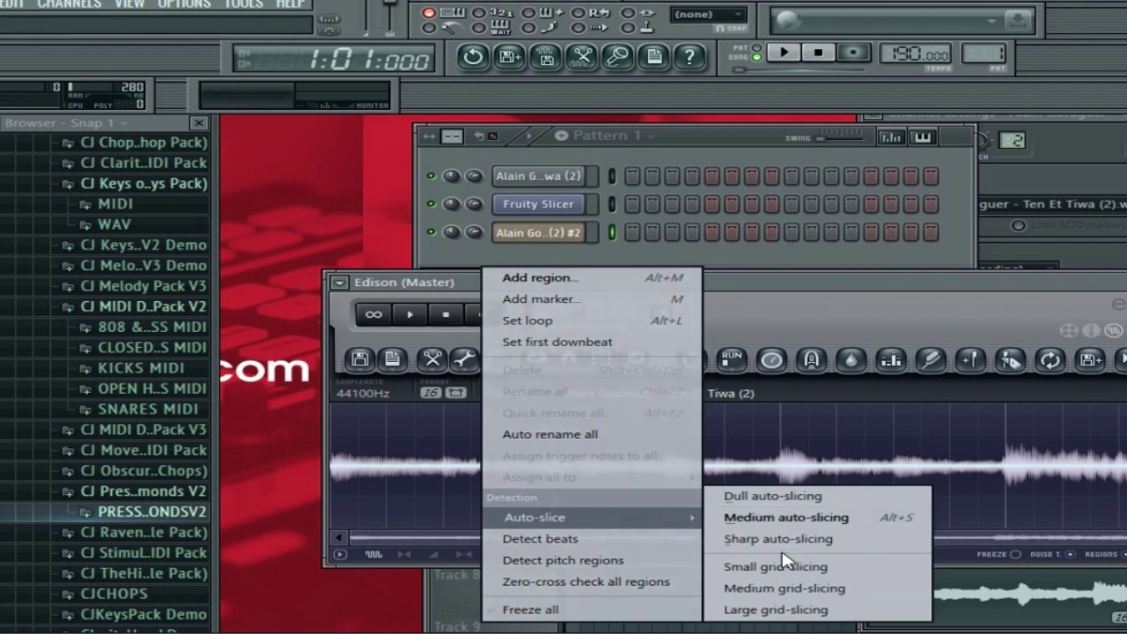
pyautogui.click(779, 592)
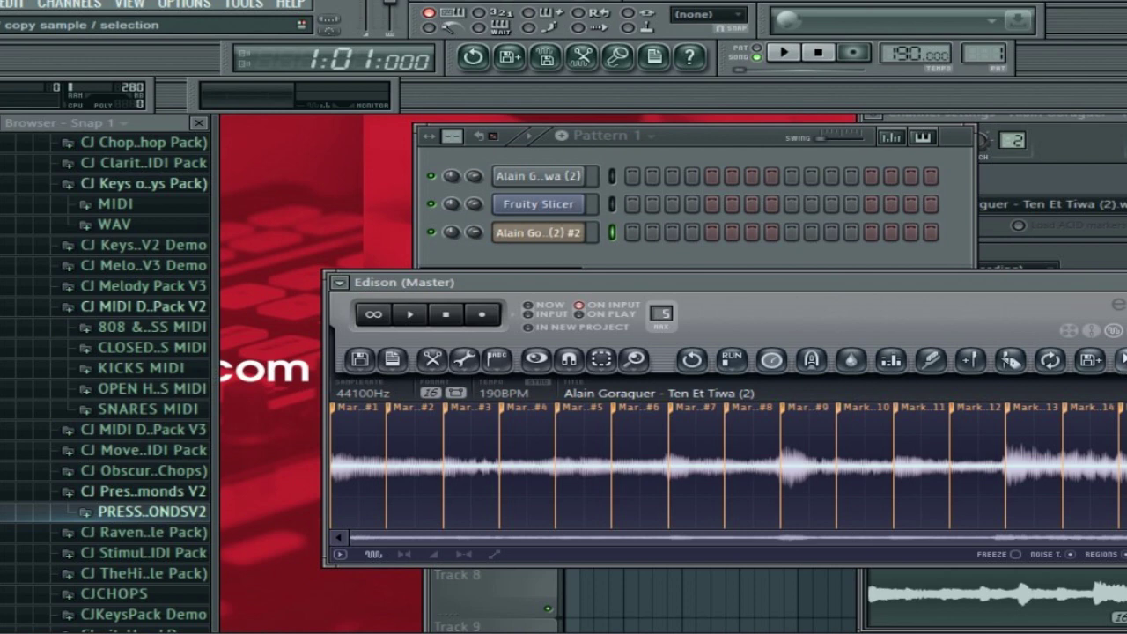
pyautogui.moveTo(1120, 359); pyautogui.dragTo(540, 211)
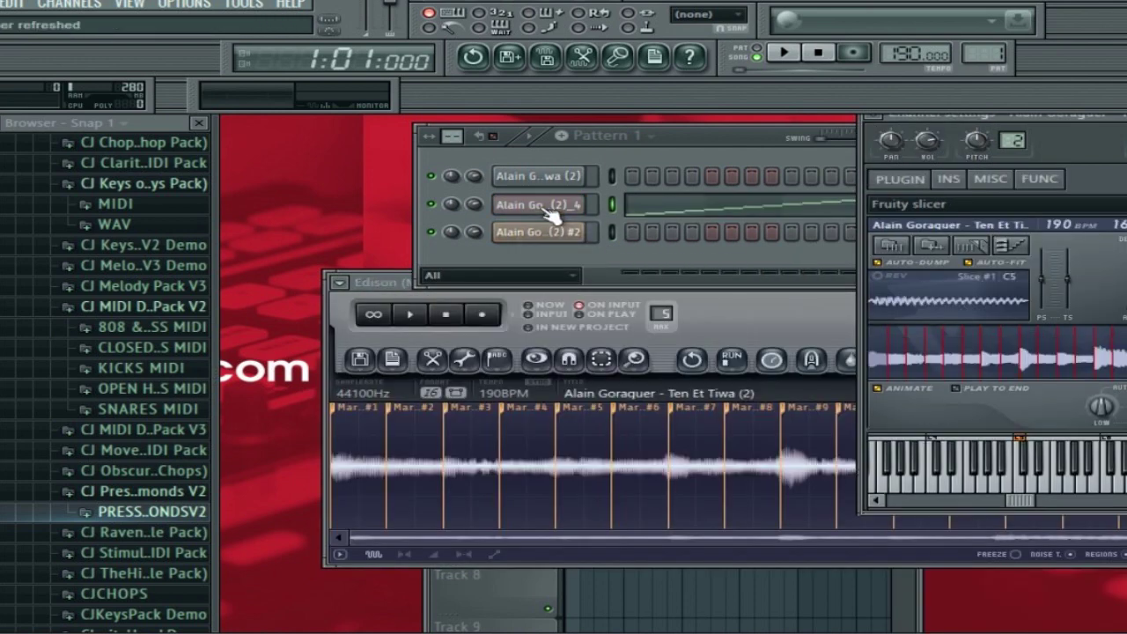
# Show the 16 ascending slice notes across bars 1–5 in the Fruity Slicer piano roll and play them.
pyautogui.click(651, 214)
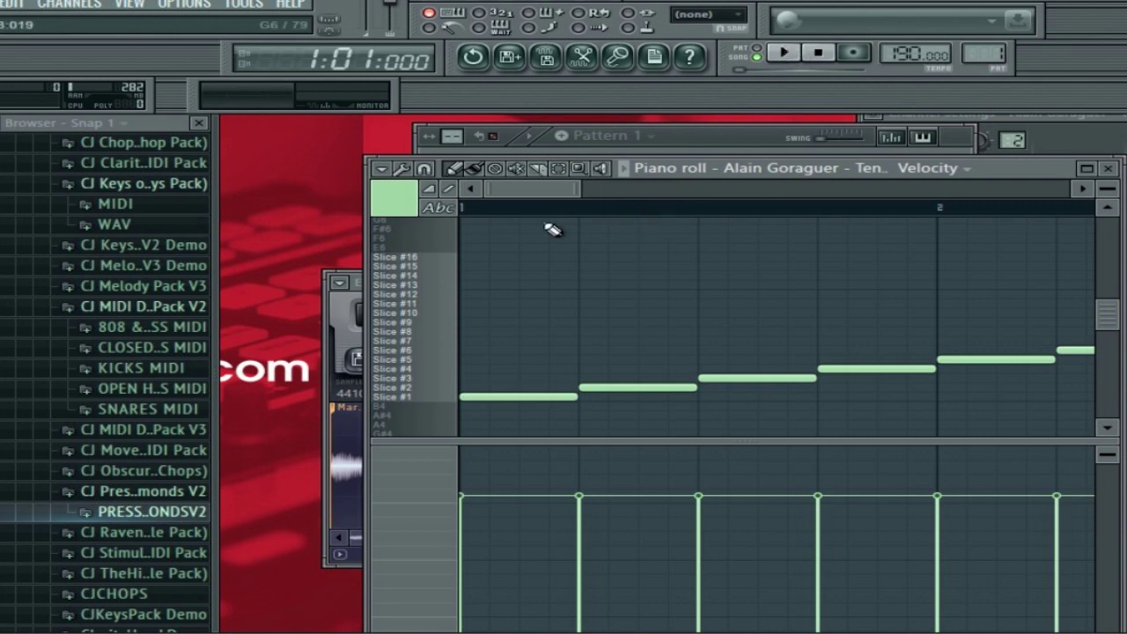
pyautogui.moveTo(588, 188); pyautogui.dragTo(846, 212)
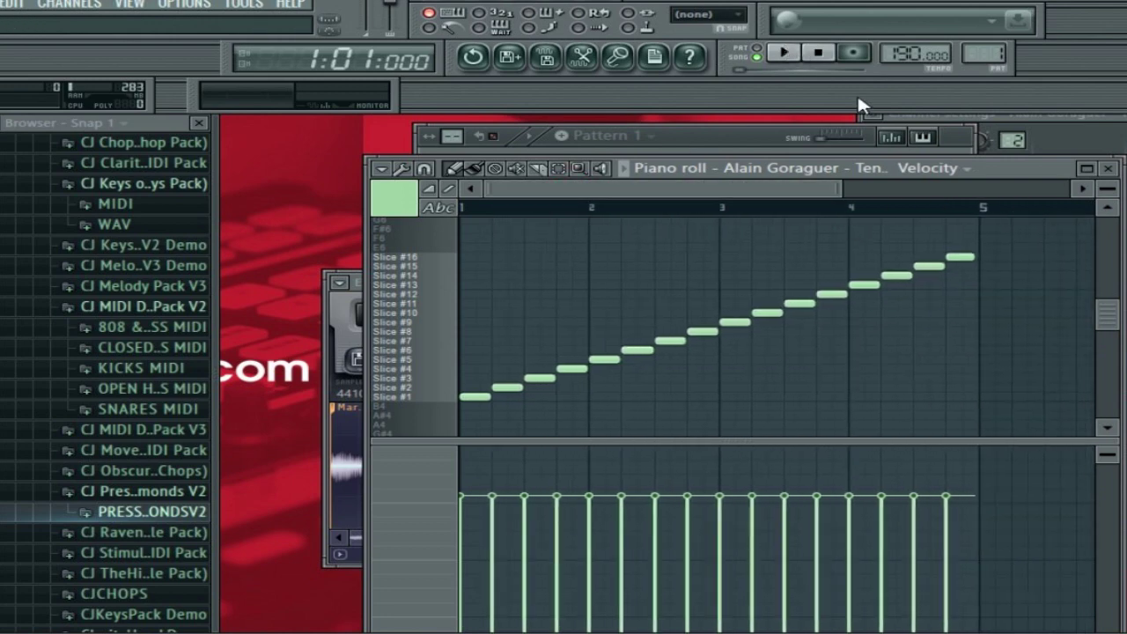
pyautogui.click(786, 55)
pyautogui.click(781, 53)
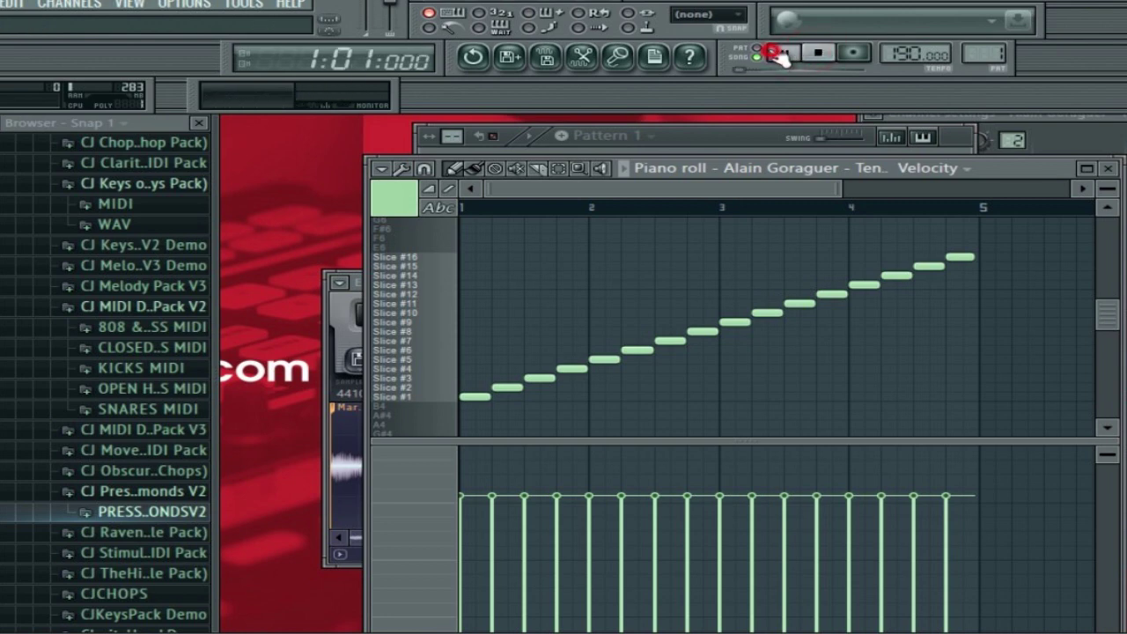
pyautogui.click(780, 55)
pyautogui.press('F6')
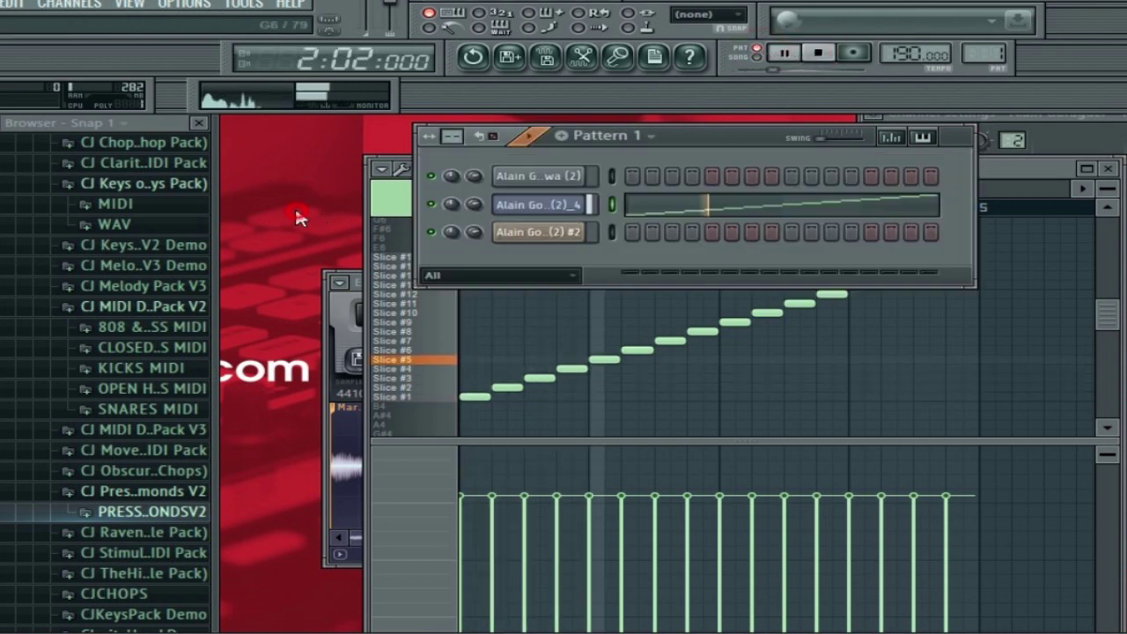
# Show the Fruity Slicer sliced waveform and play the slice pattern through it, then stop.
pyautogui.click(819, 53)
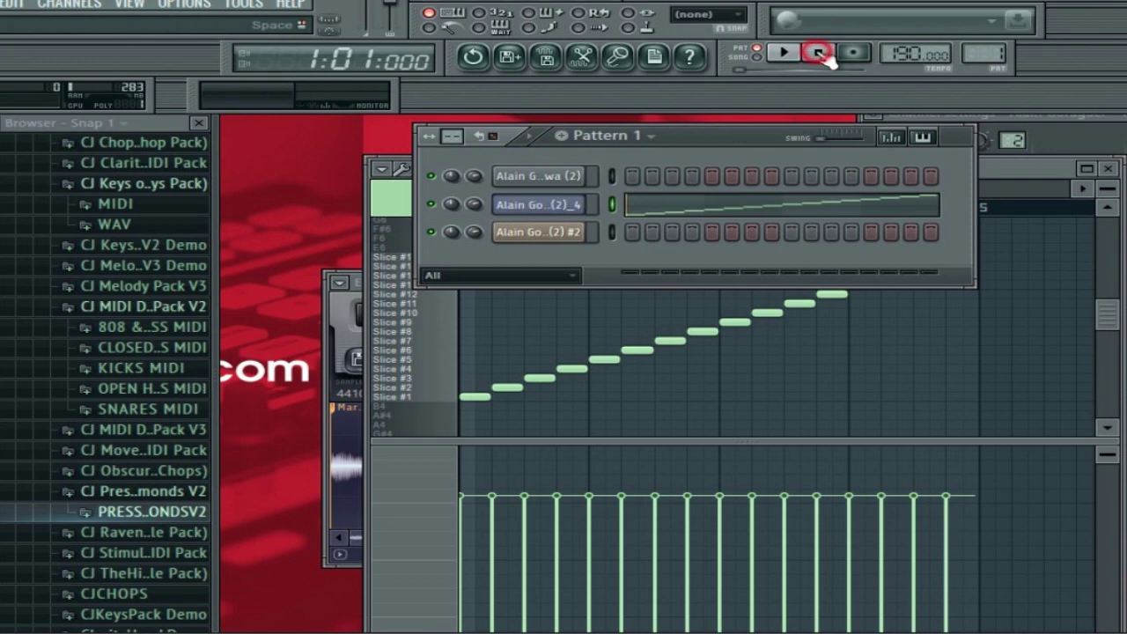
pyautogui.click(1072, 121)
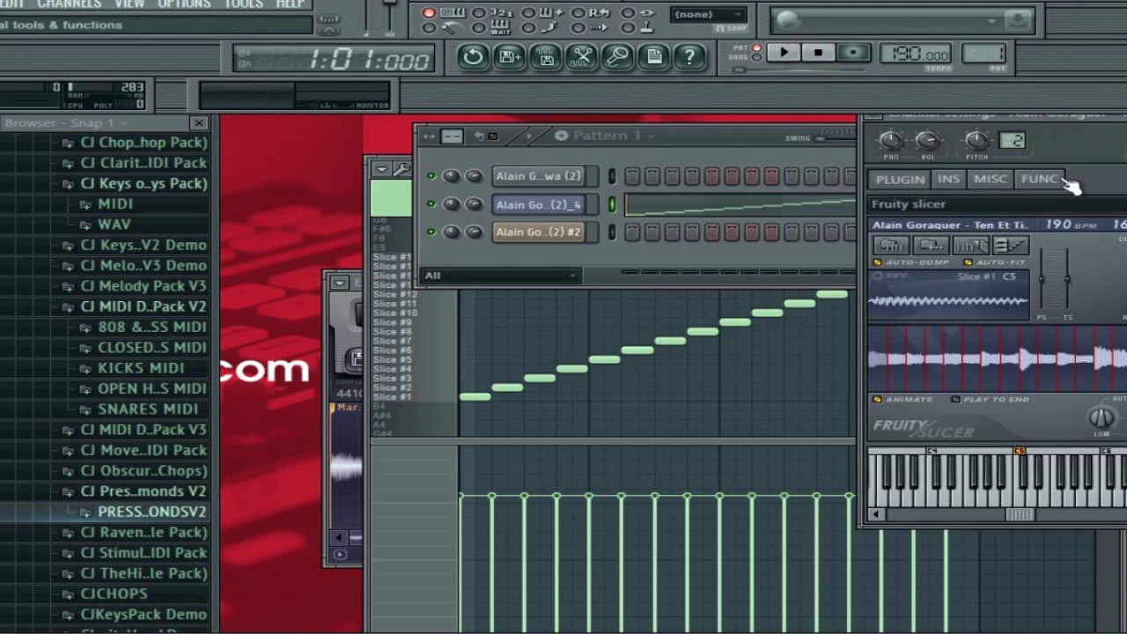
pyautogui.click(483, 197)
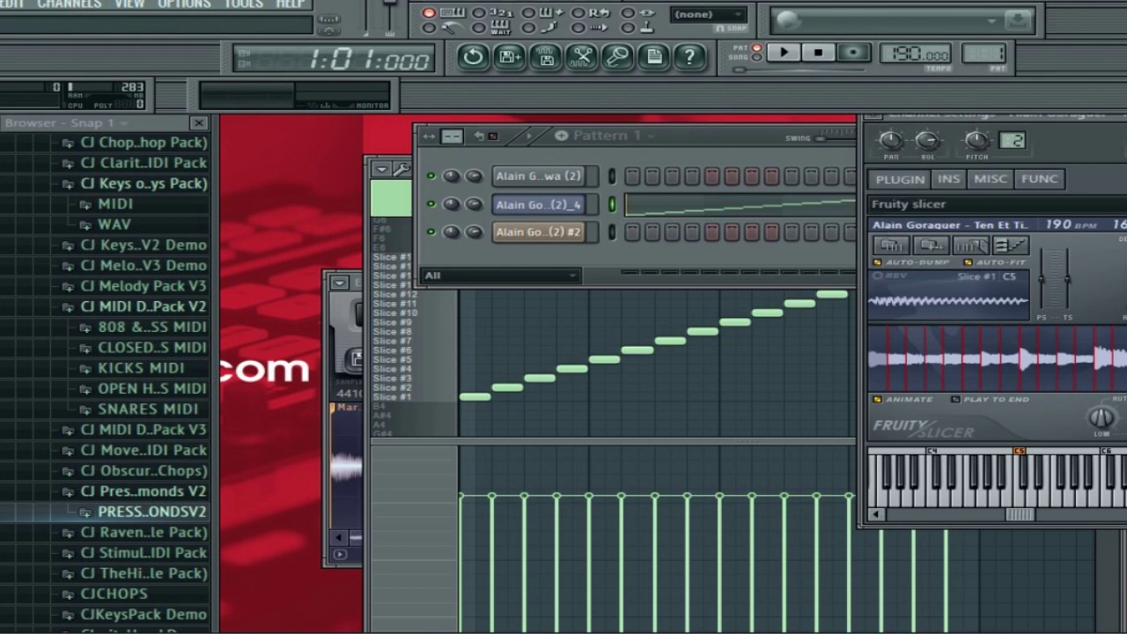
pyautogui.click(784, 55)
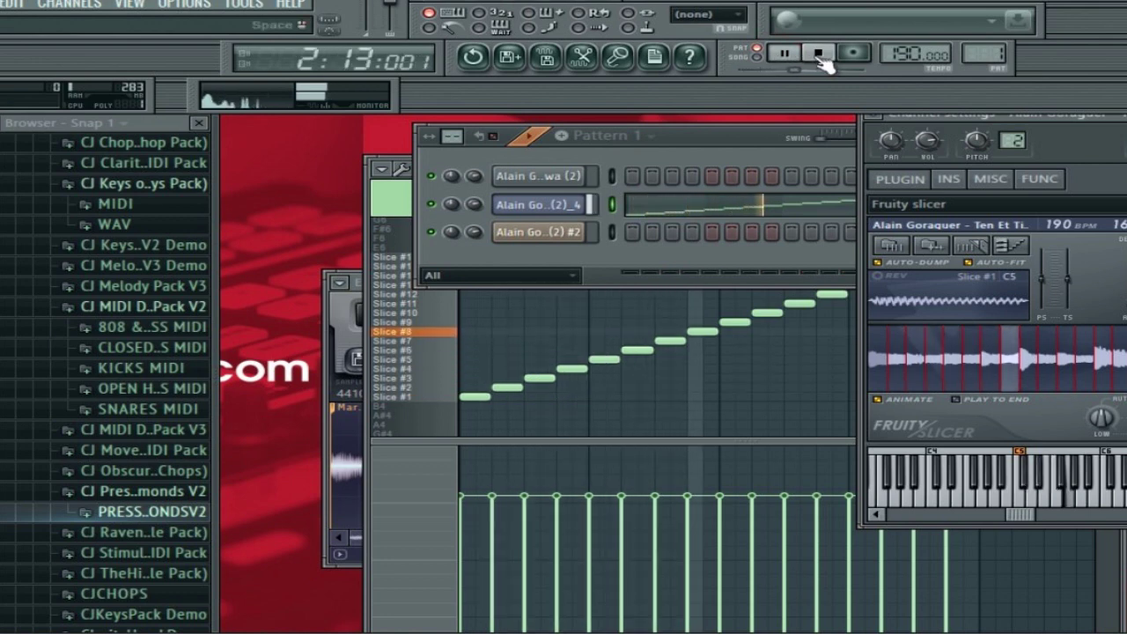
pyautogui.click(820, 54)
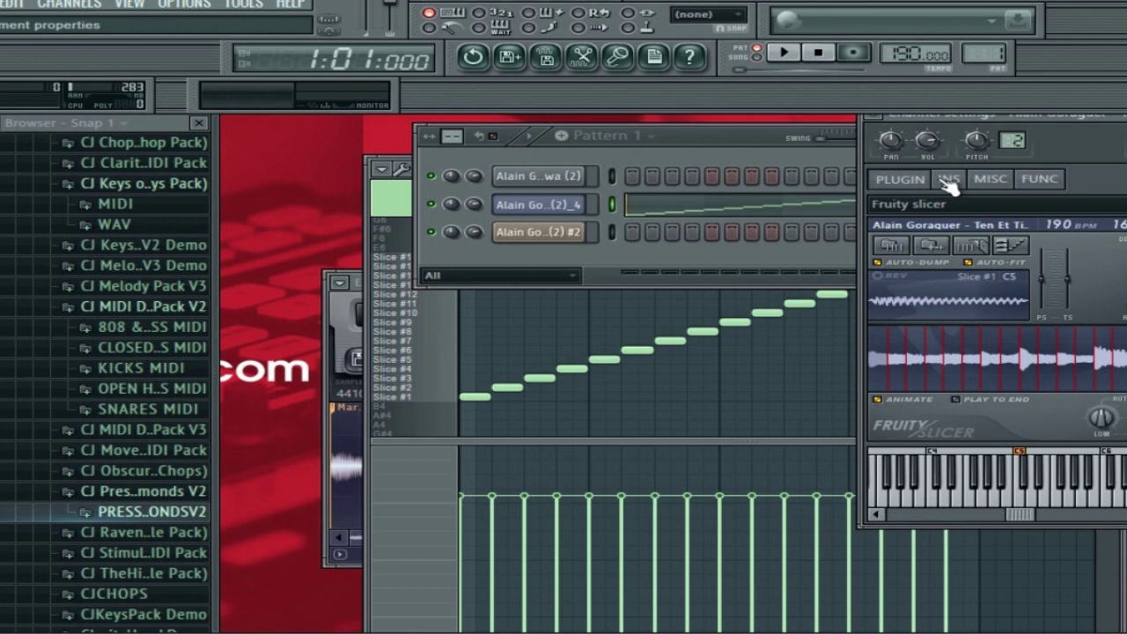
# Preview single slices such as Slice #1, #4, #10 and #13 from the Fruity Slicer piano roll keys.
pyautogui.click(526, 244)
pyautogui.click(542, 208)
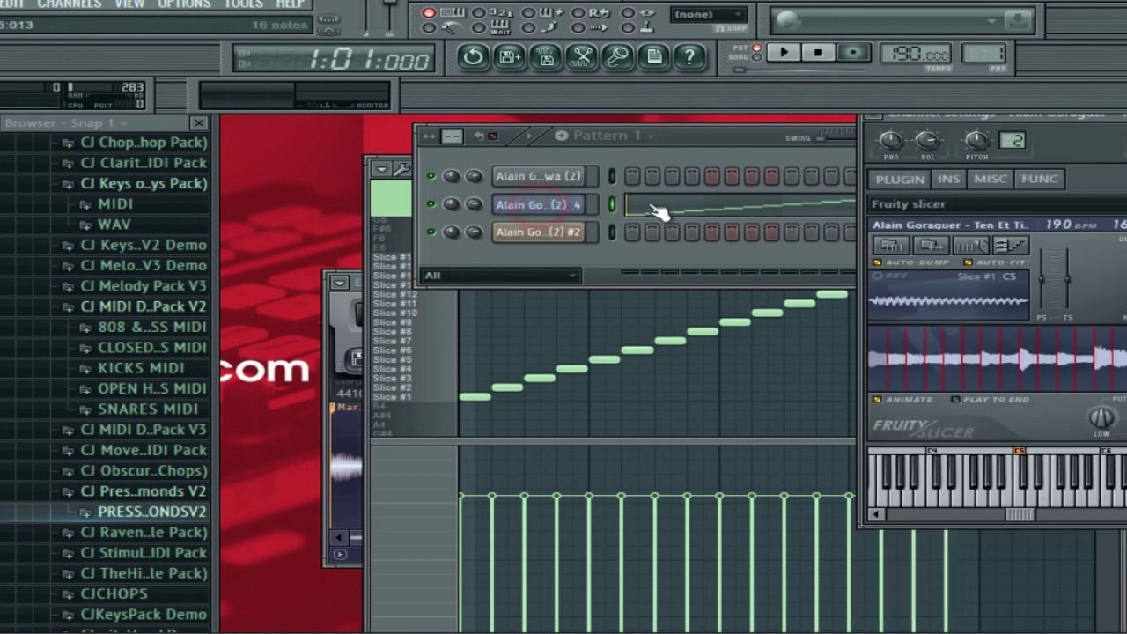
pyautogui.click(457, 353)
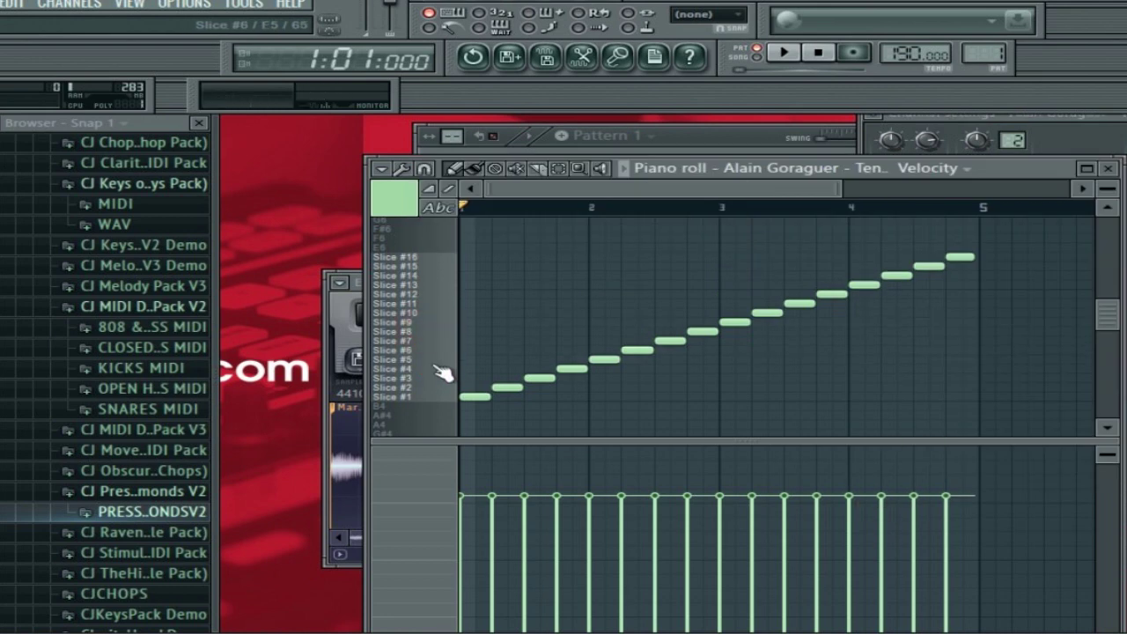
pyautogui.click(444, 392)
pyautogui.click(444, 396)
pyautogui.click(435, 307)
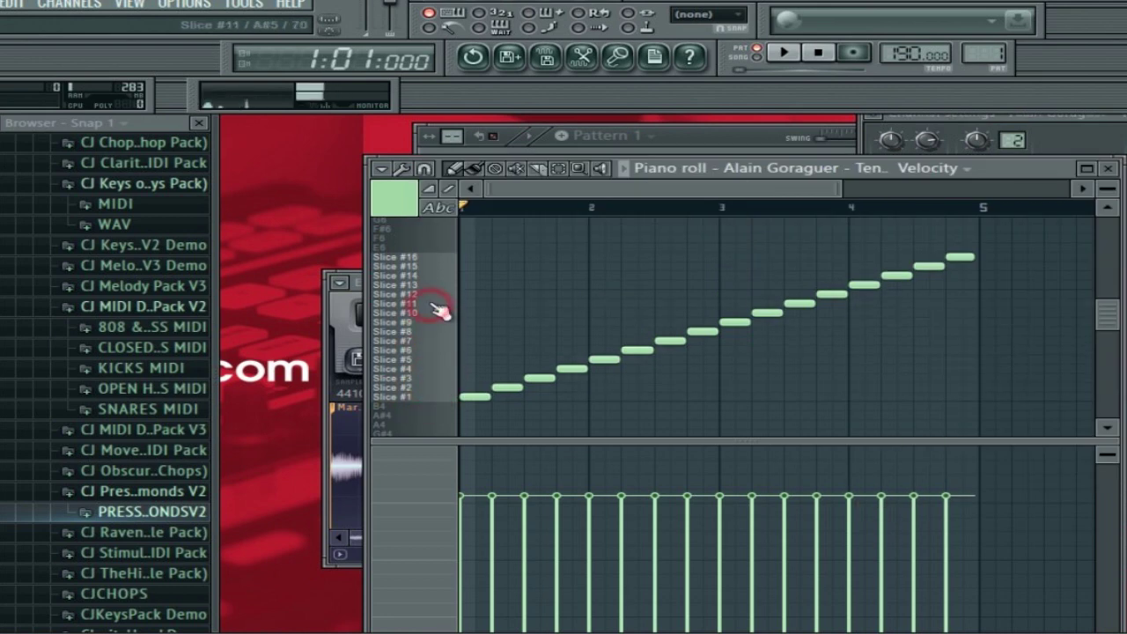
pyautogui.click(438, 288)
pyautogui.click(428, 297)
pyautogui.click(428, 315)
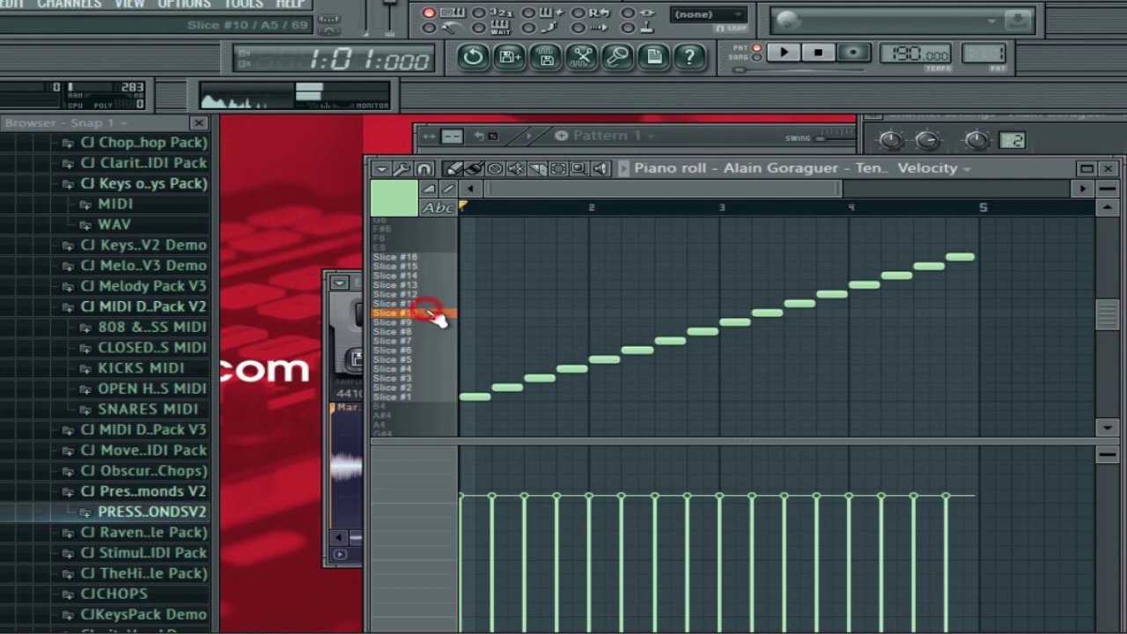
pyautogui.click(436, 370)
pyautogui.click(440, 395)
pyautogui.press('F6')
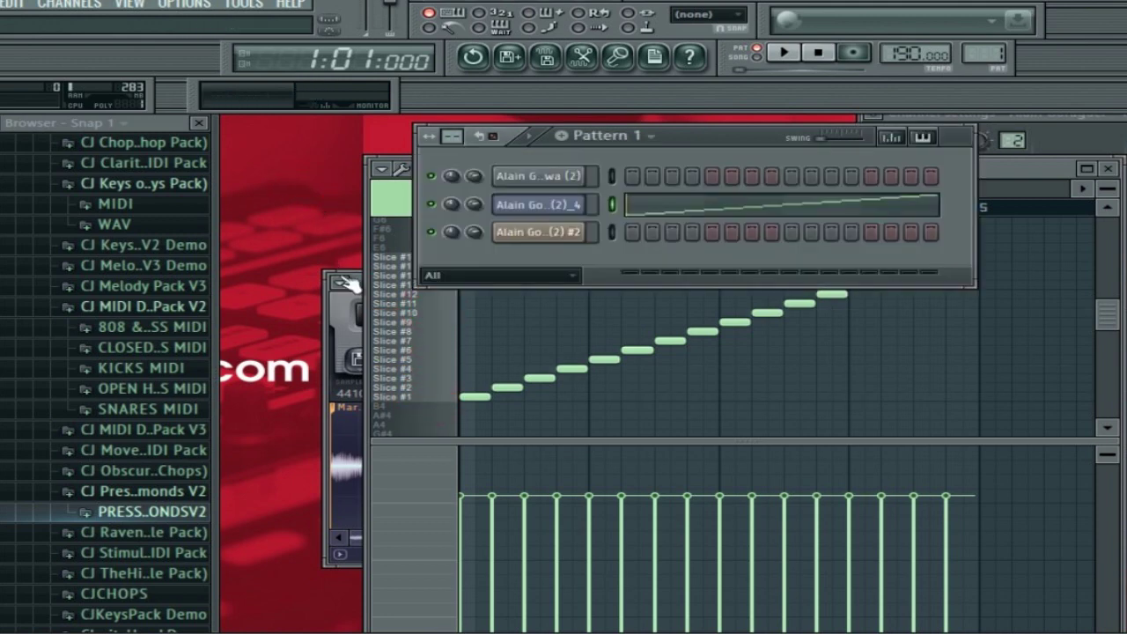
pyautogui.click(340, 283)
pyautogui.click(290, 238)
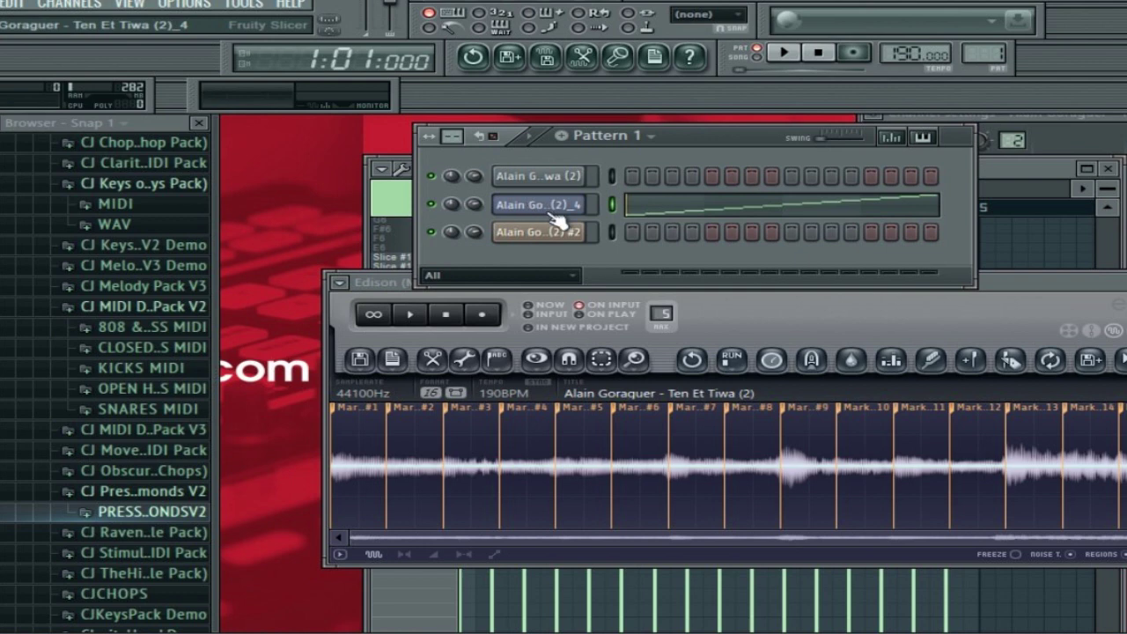
pyautogui.click(340, 283)
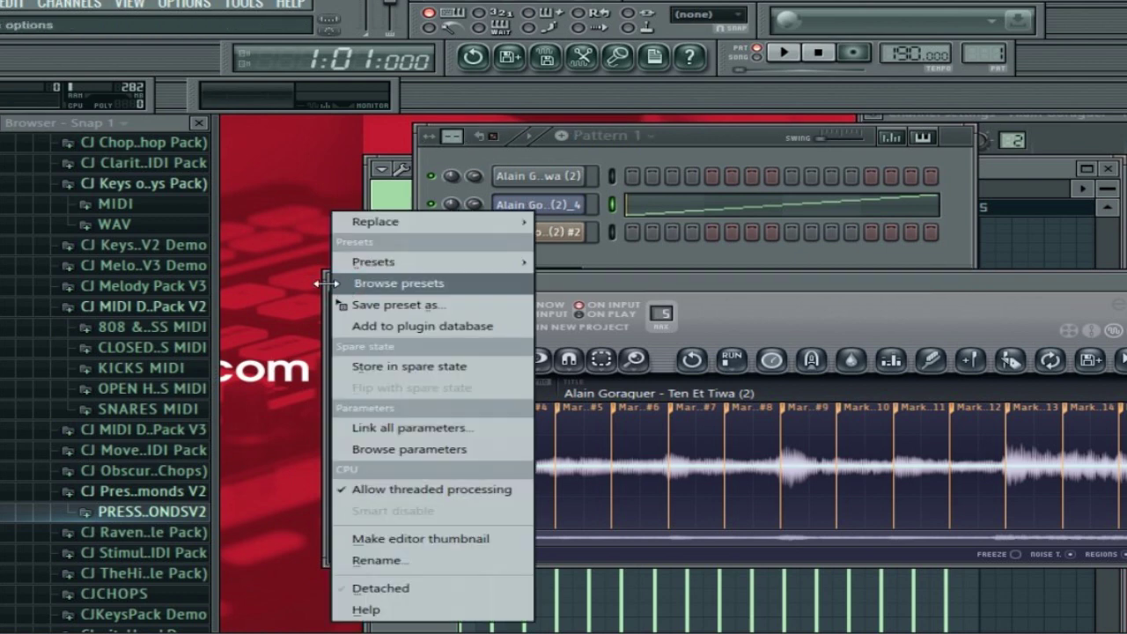
pyautogui.click(687, 283)
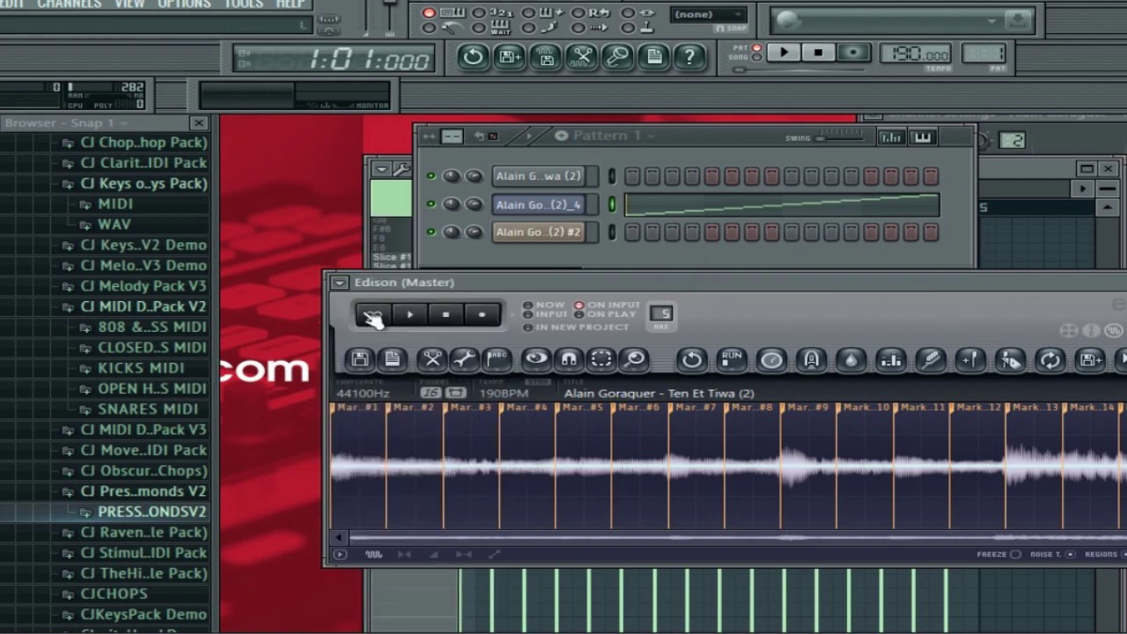
pyautogui.click(356, 363)
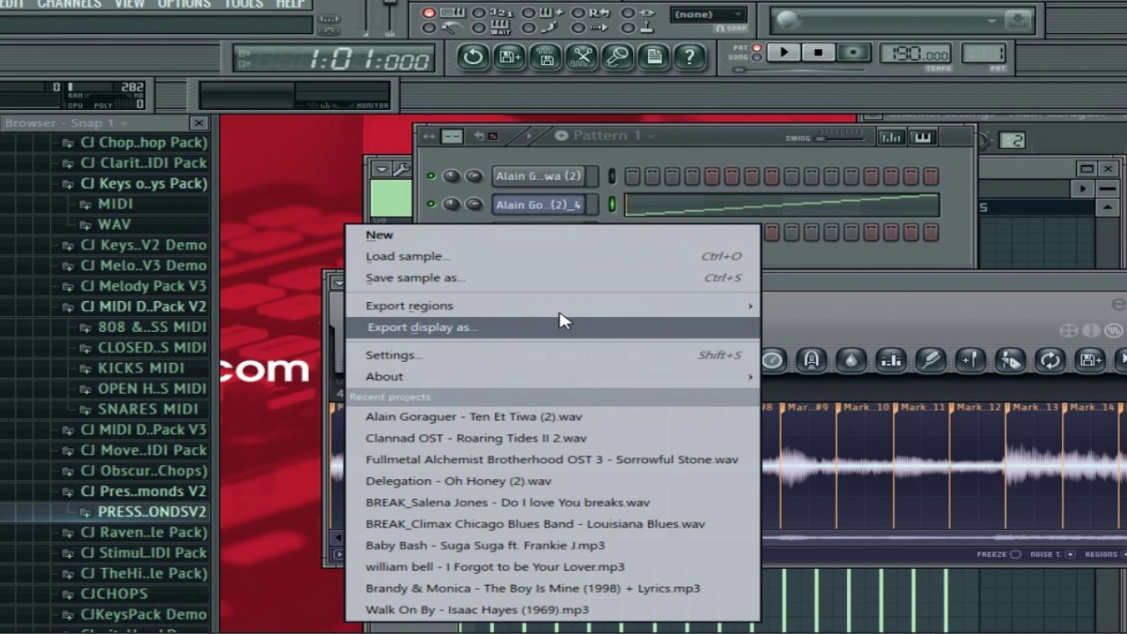
pyautogui.moveTo(569, 308)
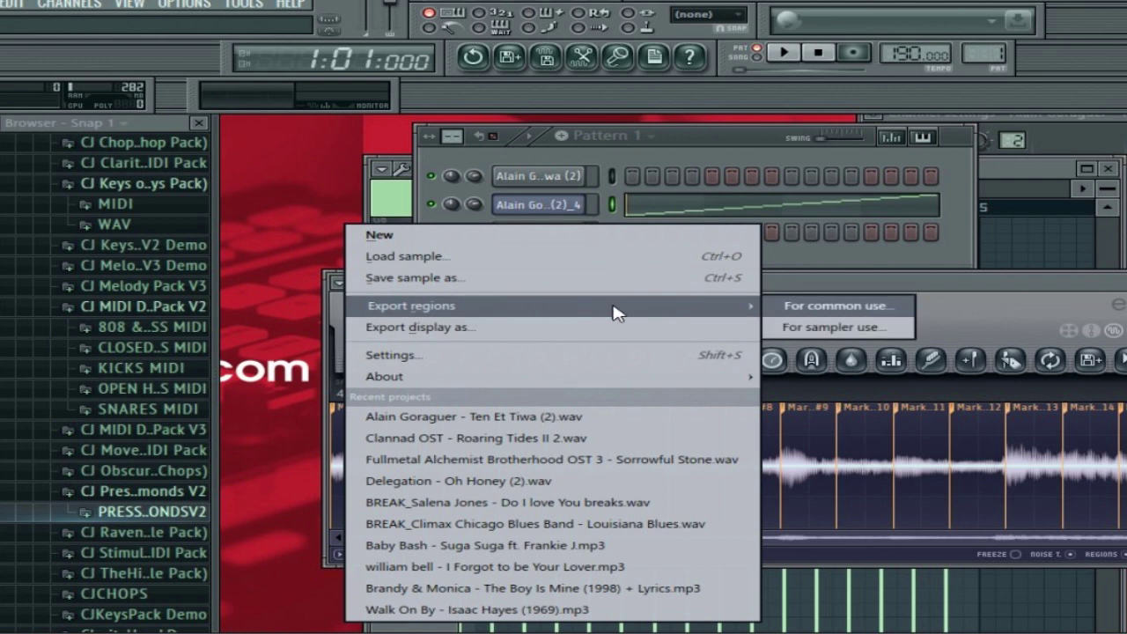
pyautogui.click(1045, 295)
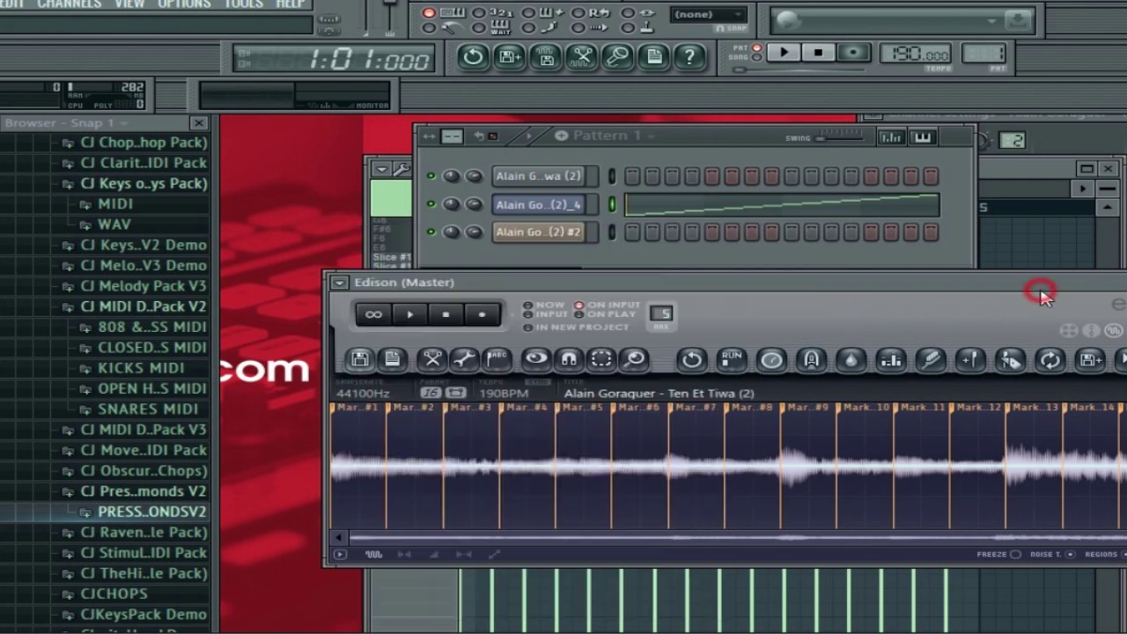
pyautogui.click(1029, 277)
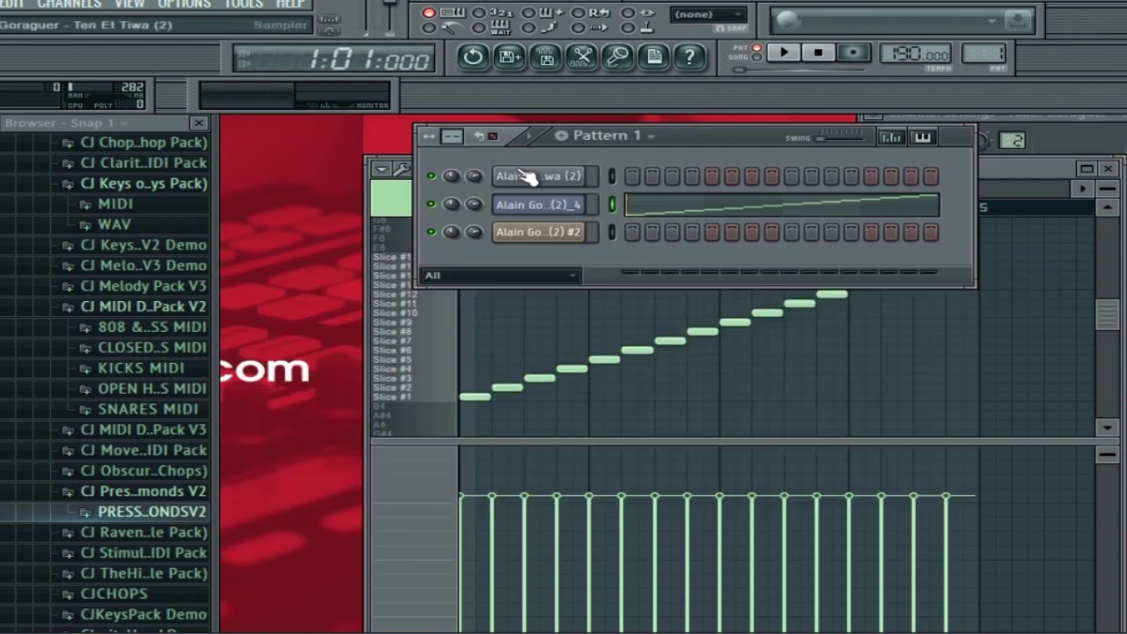
# Open the Fruity Slicer plugin window from the Channel Rack to display its sliced waveform.
pyautogui.click(541, 205)
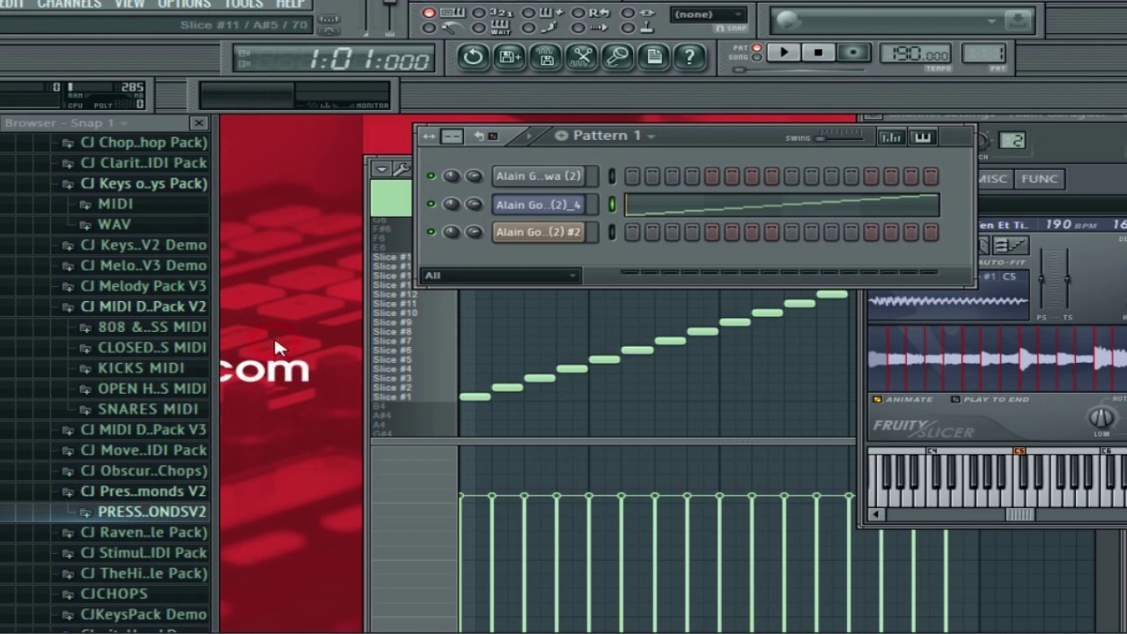
pyautogui.click(566, 262)
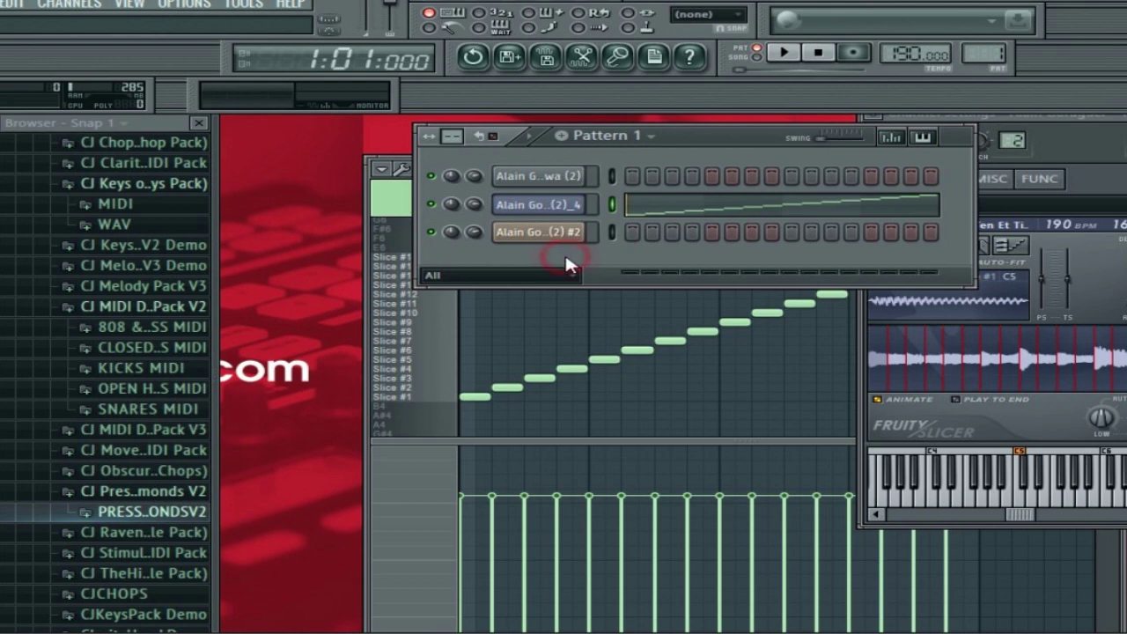